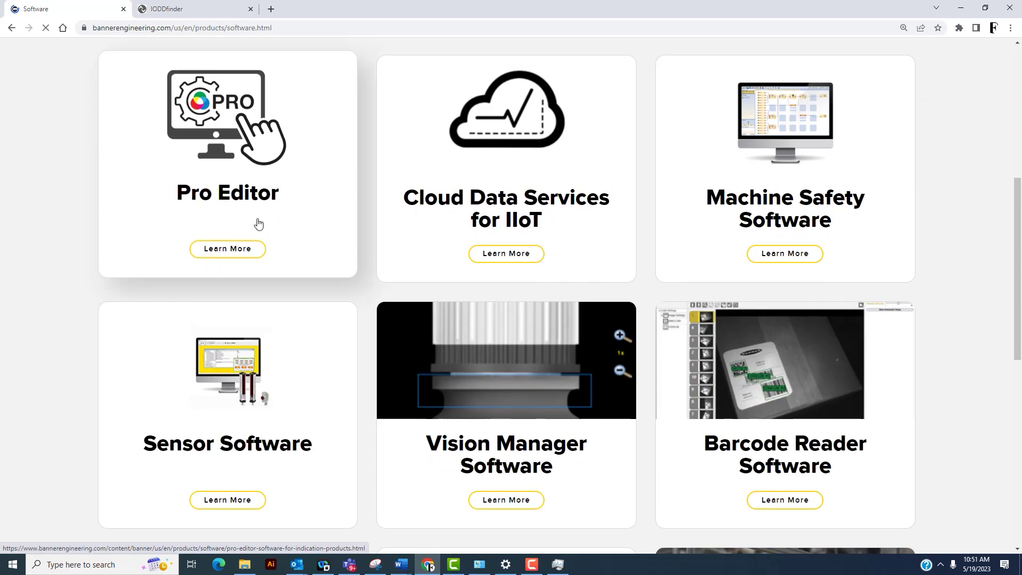
# Locate the IO-Link Configuration Software on Banner's software page and launch the installed Banner IOLink Configuration Software.
pyautogui.scroll(-3, 358, 283)
pyautogui.scroll(-3, 376, 312)
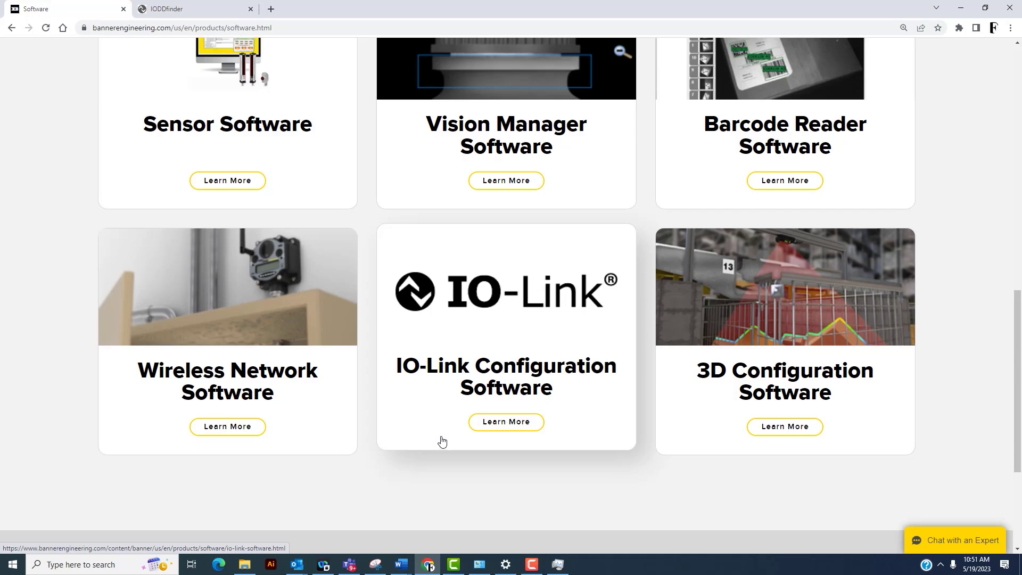
pyautogui.click(105, 560)
pyautogui.write('iol')
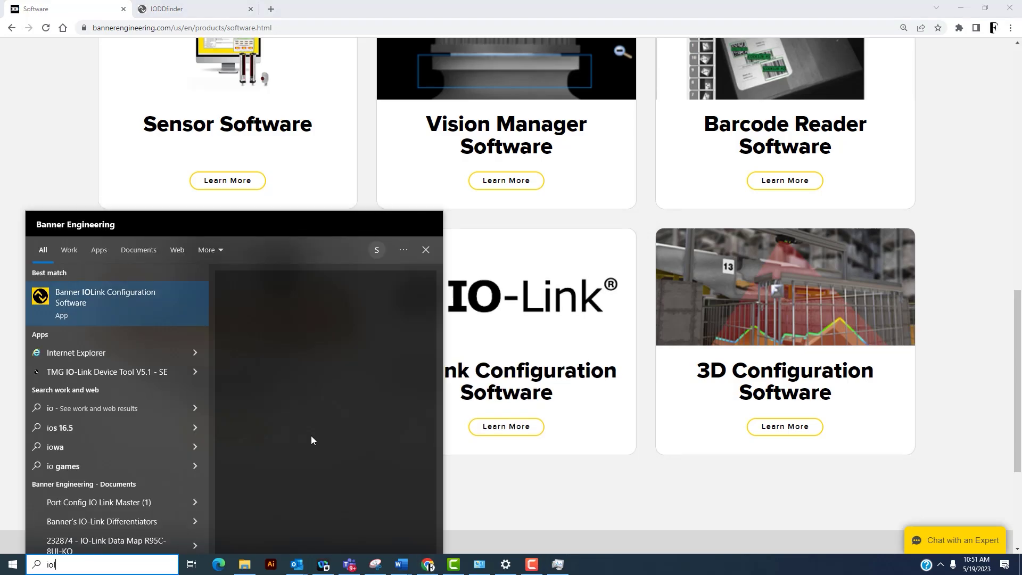
pyautogui.click(118, 313)
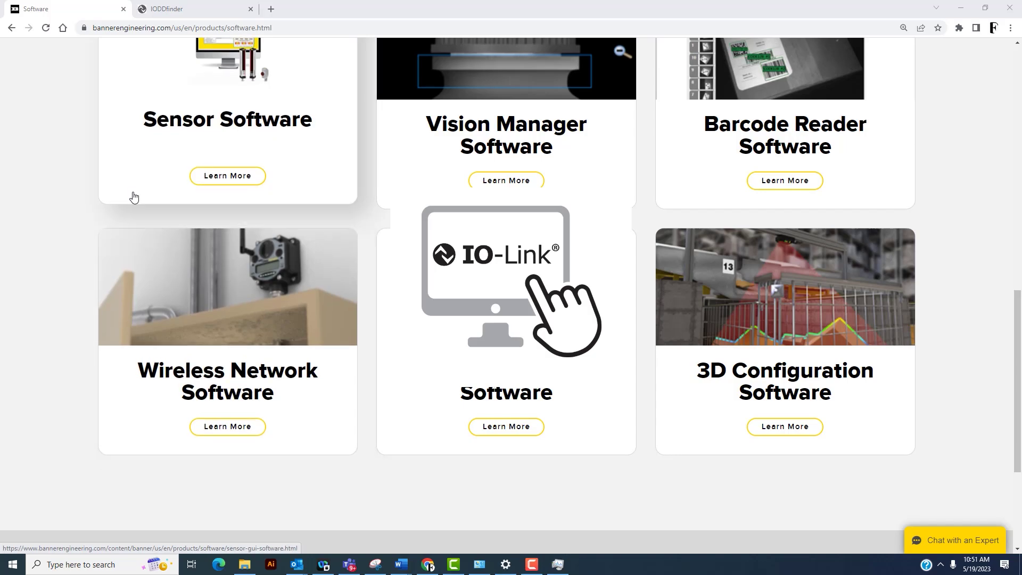
# Search IODDfinder for R45 to download the IODD archive of article number R45C-KII-IIQ, and inspect the archive's contents.
pyautogui.click(188, 8)
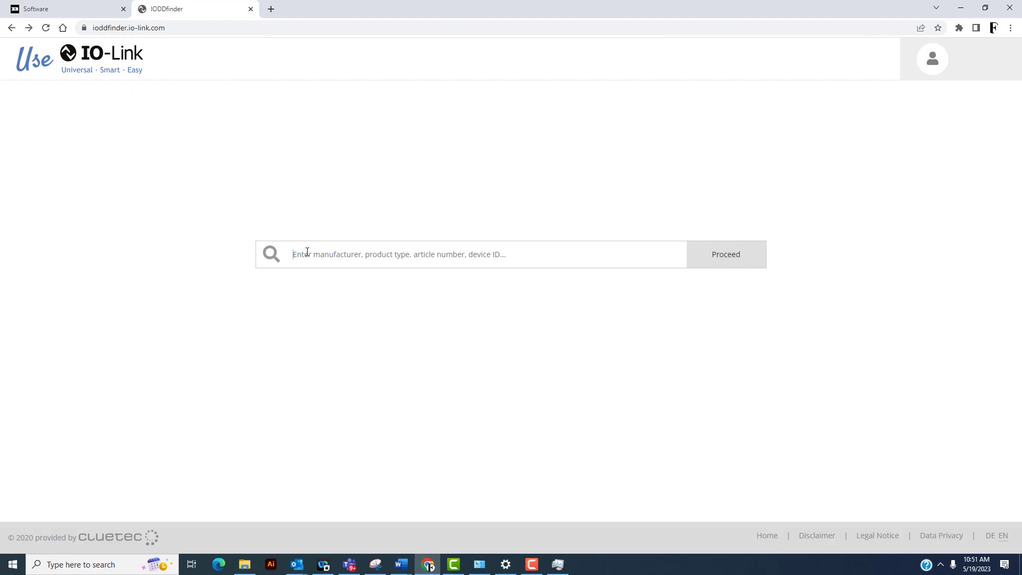
pyautogui.write('R45')
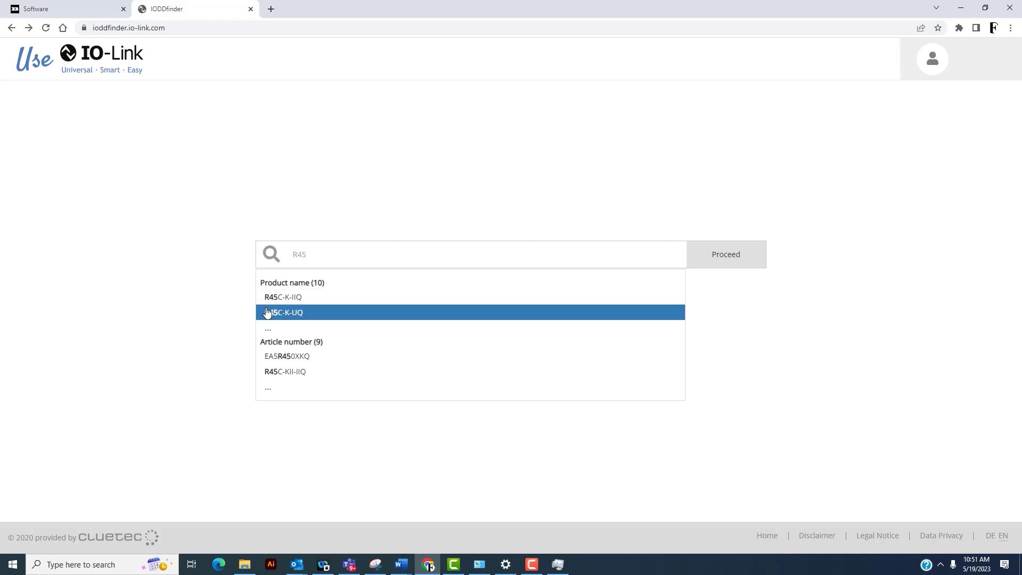
pyautogui.click(277, 376)
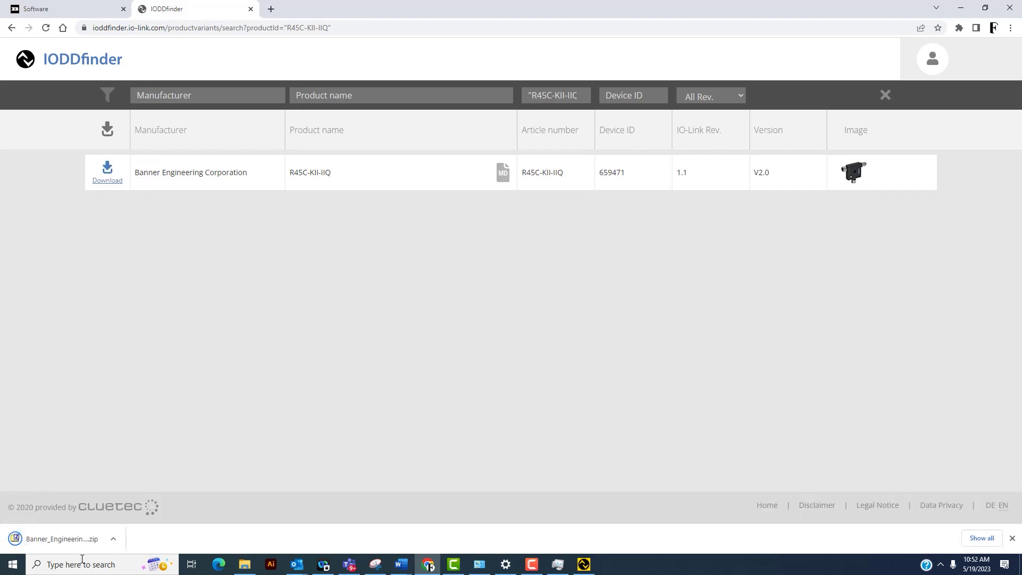
pyautogui.click(84, 548)
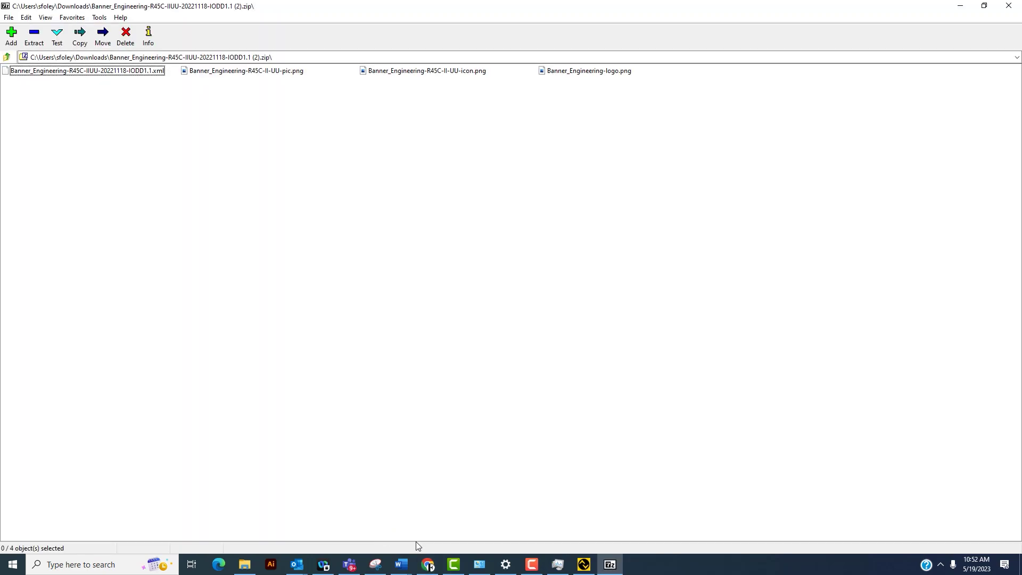
pyautogui.click(1008, 6)
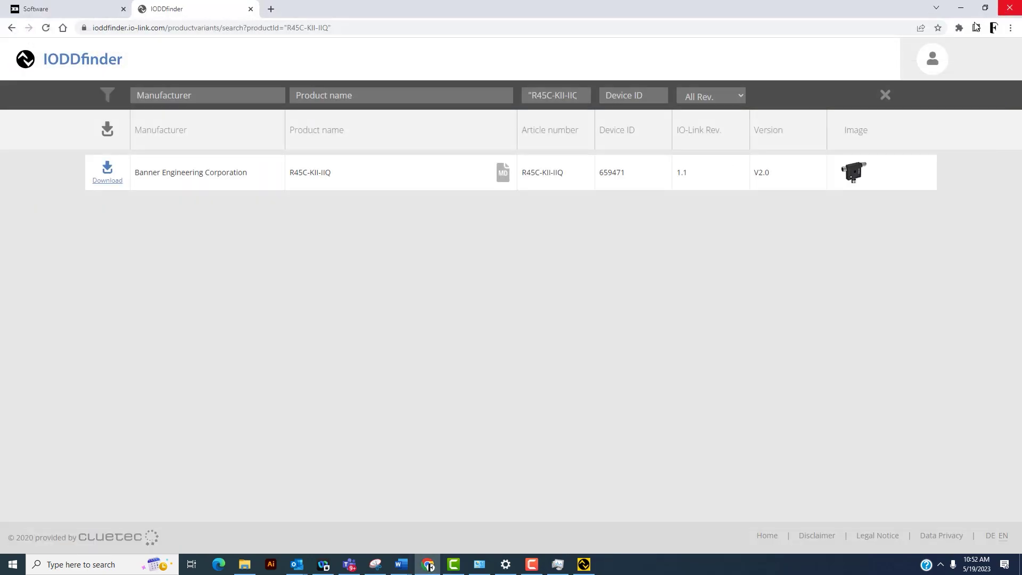
# Switch to IO-Link Config, view the IODD file browser without loading a file, and maximize the application window.
pyautogui.click(583, 564)
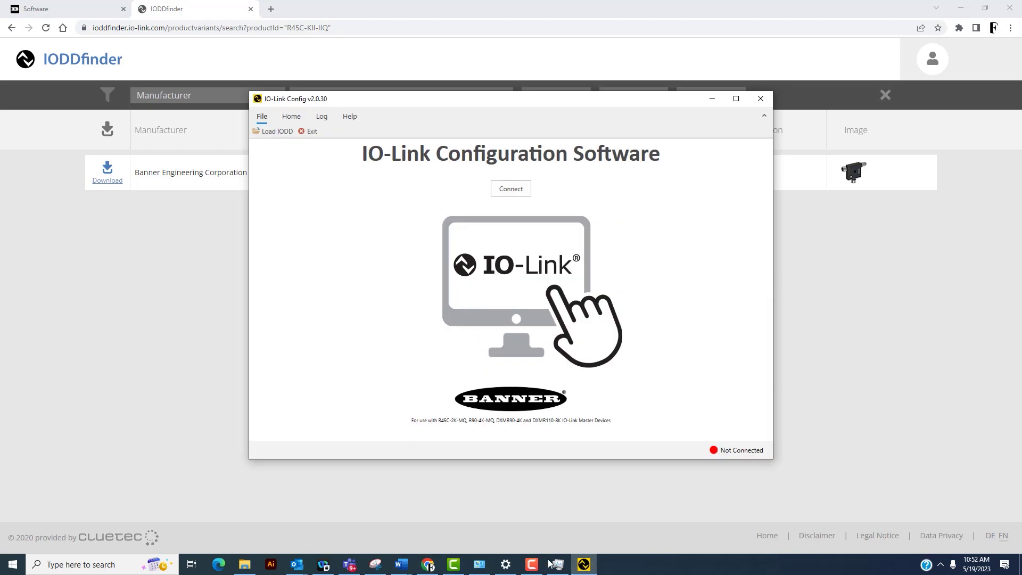
pyautogui.click(276, 132)
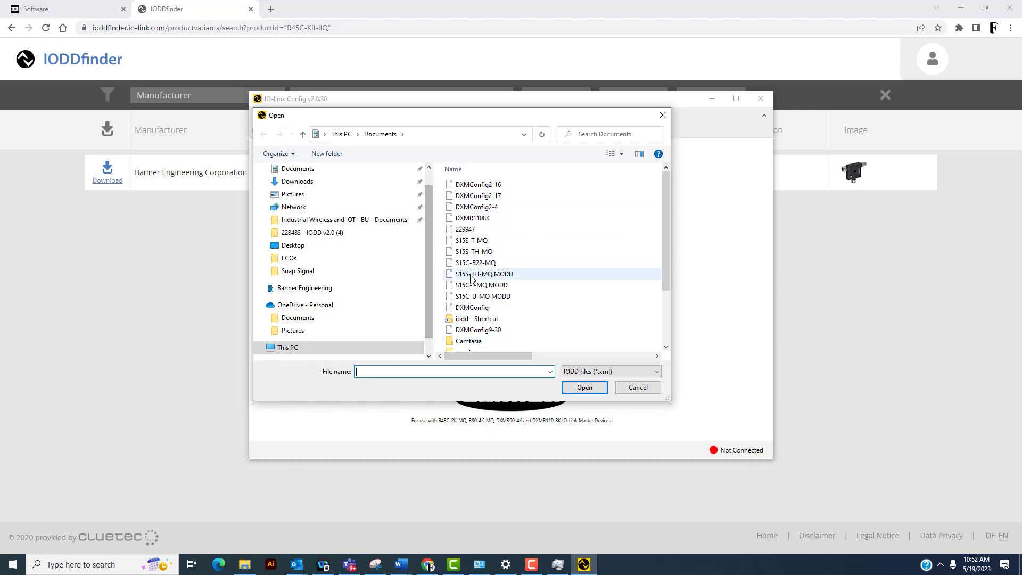
pyautogui.click(662, 116)
pyautogui.click(736, 99)
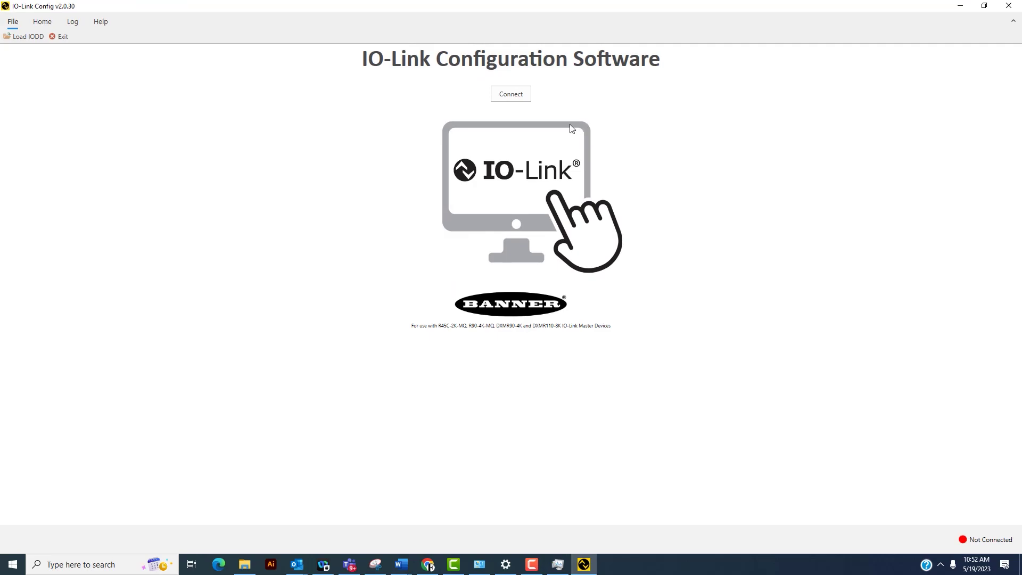
# Scan the 192.168.0.* subnet for an IO-Link master using the Ethernet connection option.
pyautogui.click(498, 96)
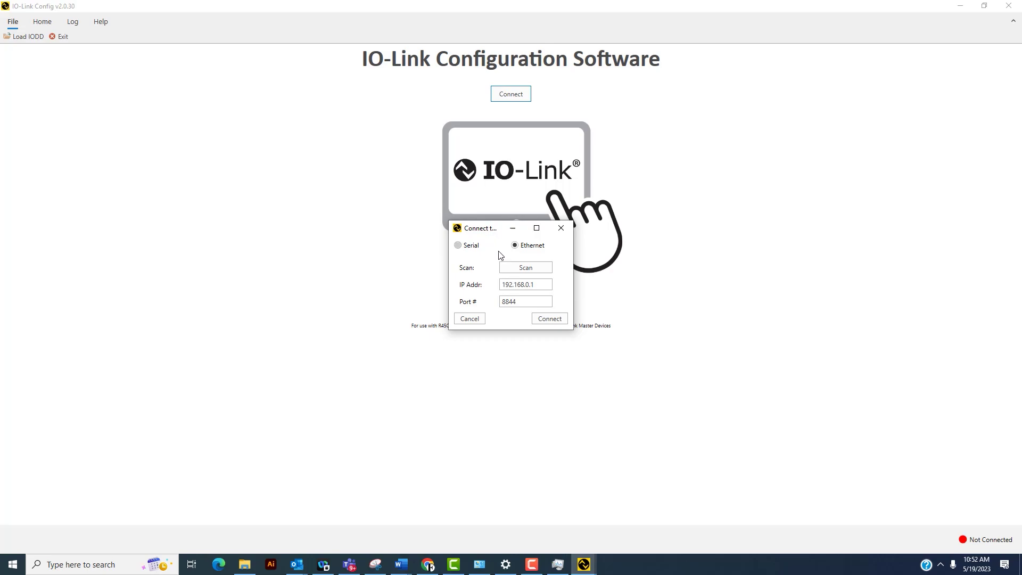
pyautogui.click(513, 246)
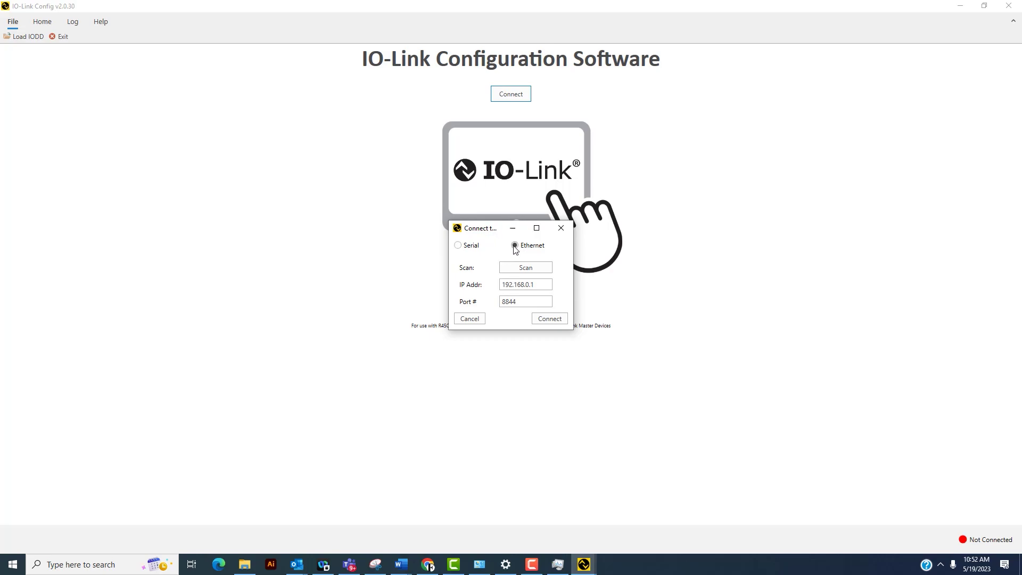
pyautogui.click(520, 271)
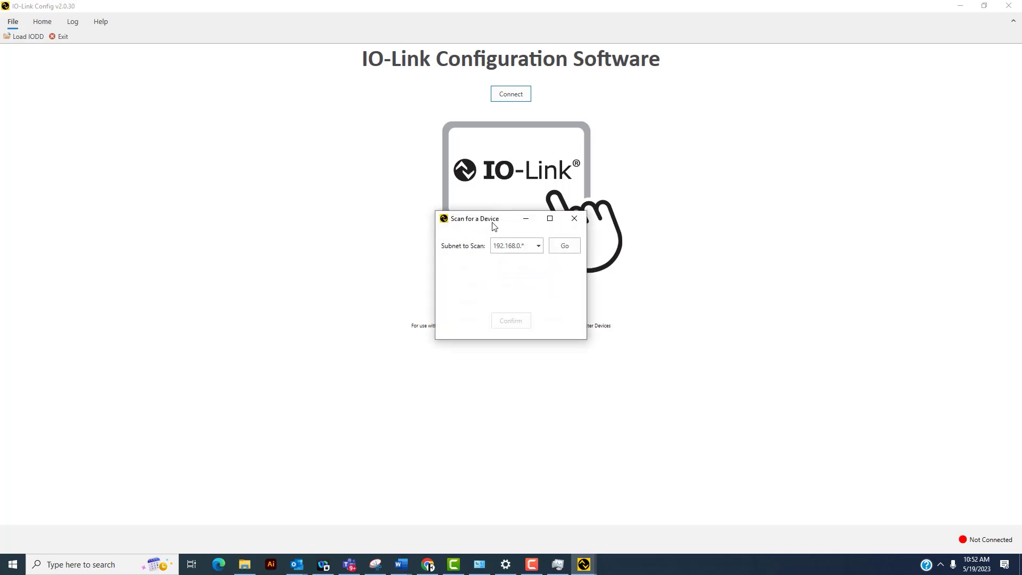
pyautogui.click(539, 246)
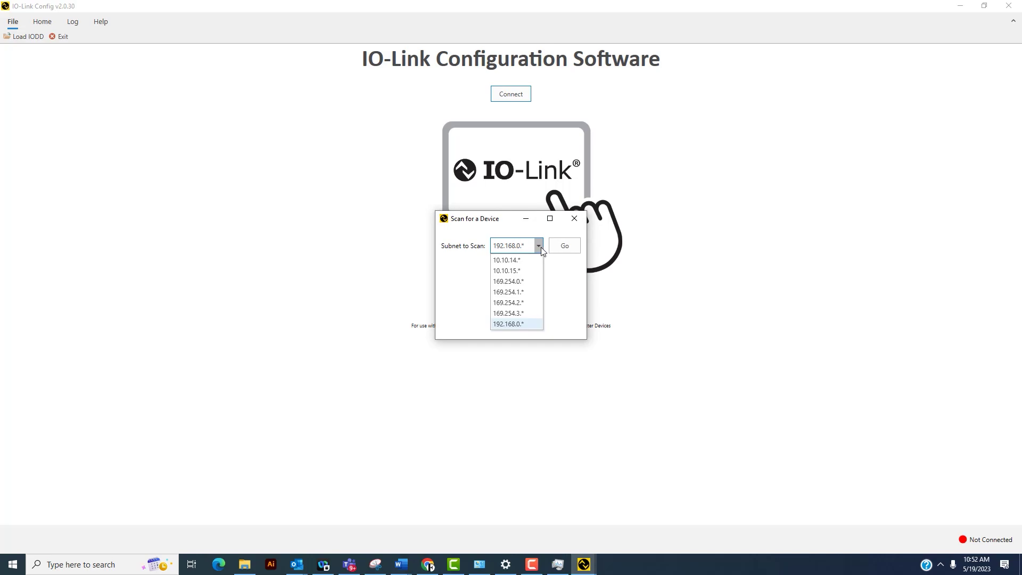
pyautogui.click(541, 247)
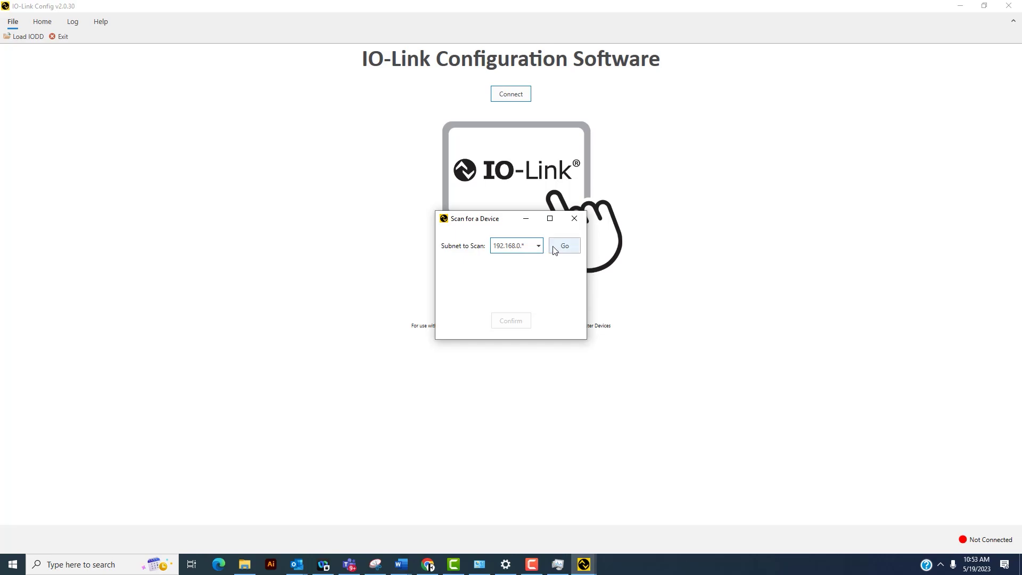
pyautogui.click(557, 248)
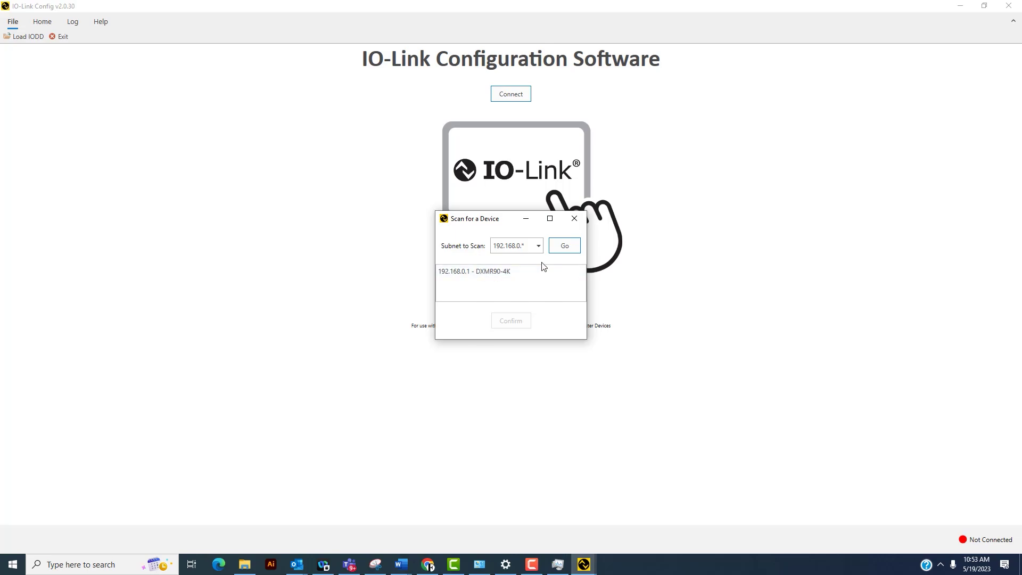
# Choose the DXMR90-4K at 192.168.0.1 from the scan results and connect to it on port 8844.
pyautogui.click(490, 273)
pyautogui.click(501, 321)
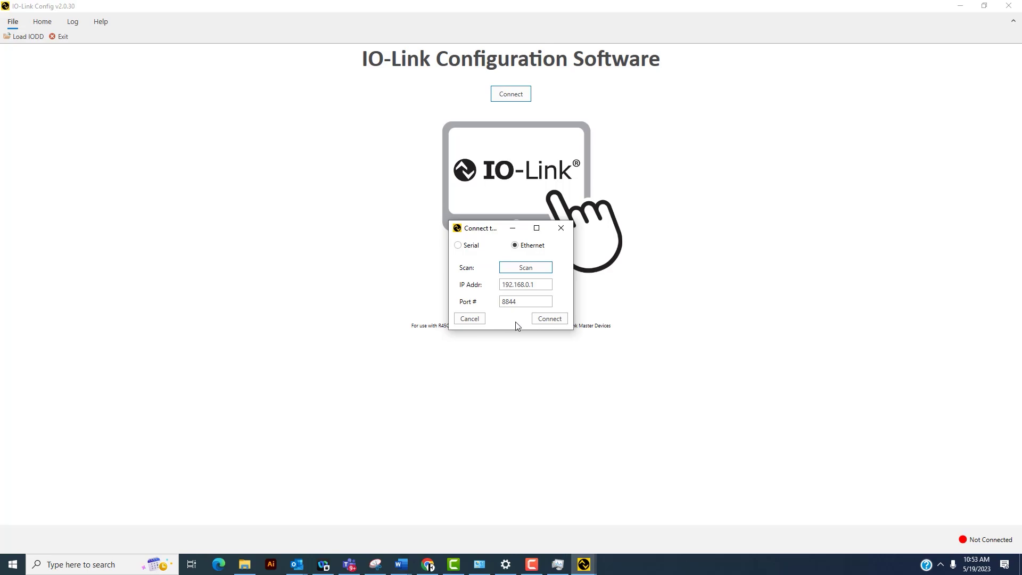
pyautogui.click(551, 321)
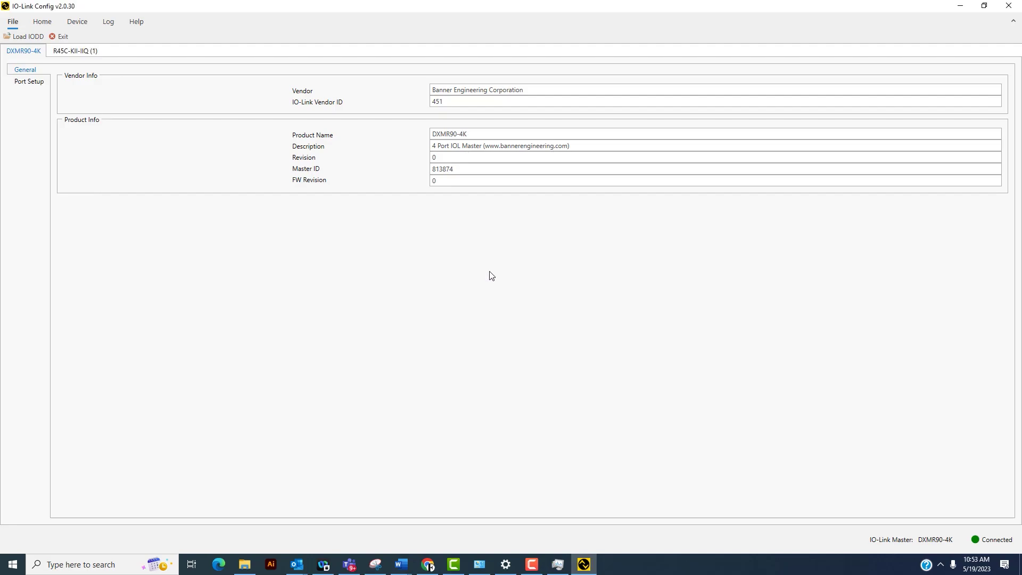
# Read the parameters of the R45C-KII-IIQ device attached to port 1 of the master.
pyautogui.click(78, 53)
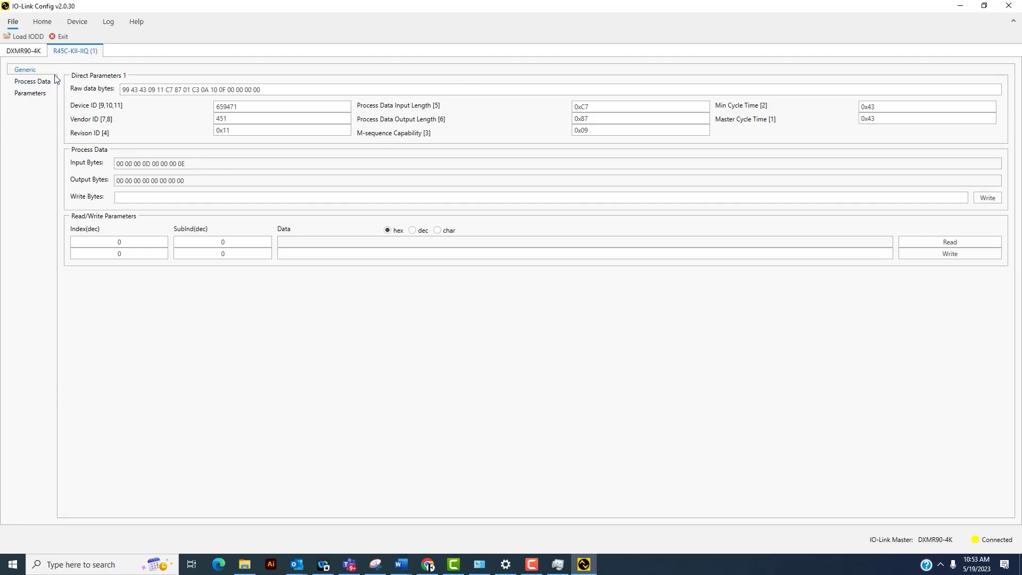
pyautogui.click(31, 95)
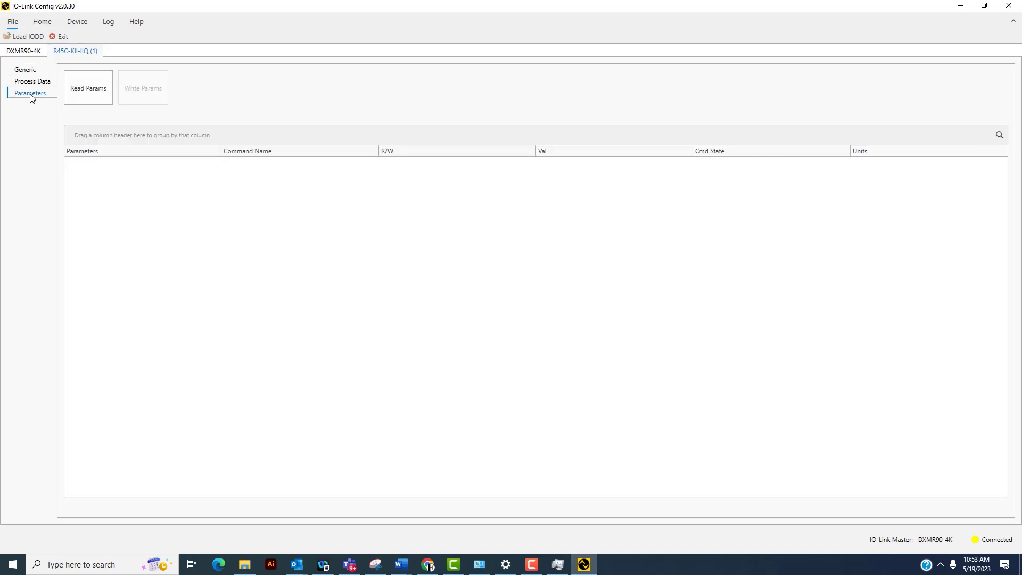
pyautogui.click(73, 101)
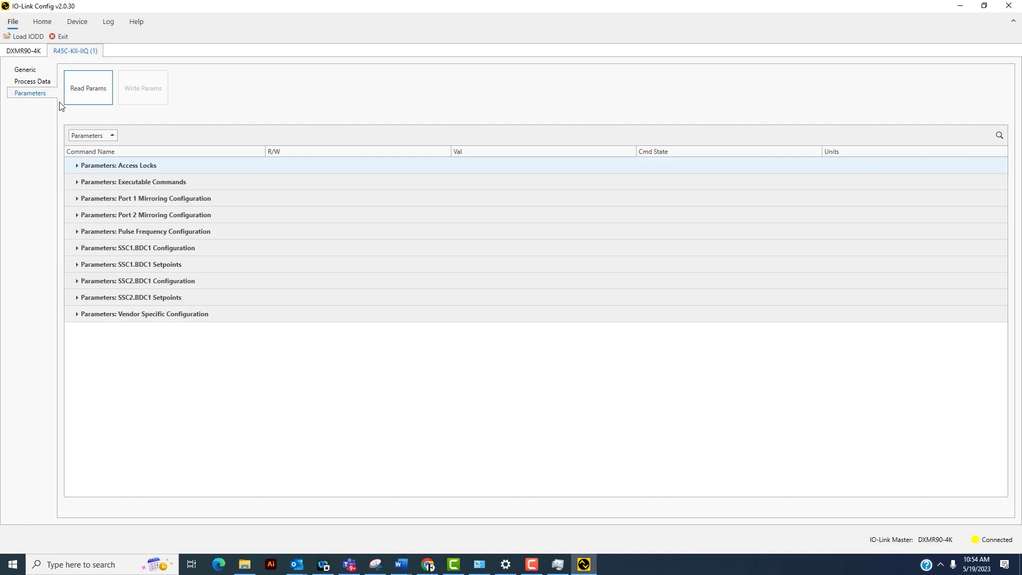
# In the Port 2 Mirroring Configuration, set Mirroring Output Enable to Enabled and Mirroring Input Port Selection to Analog In 1.
pyautogui.click(78, 215)
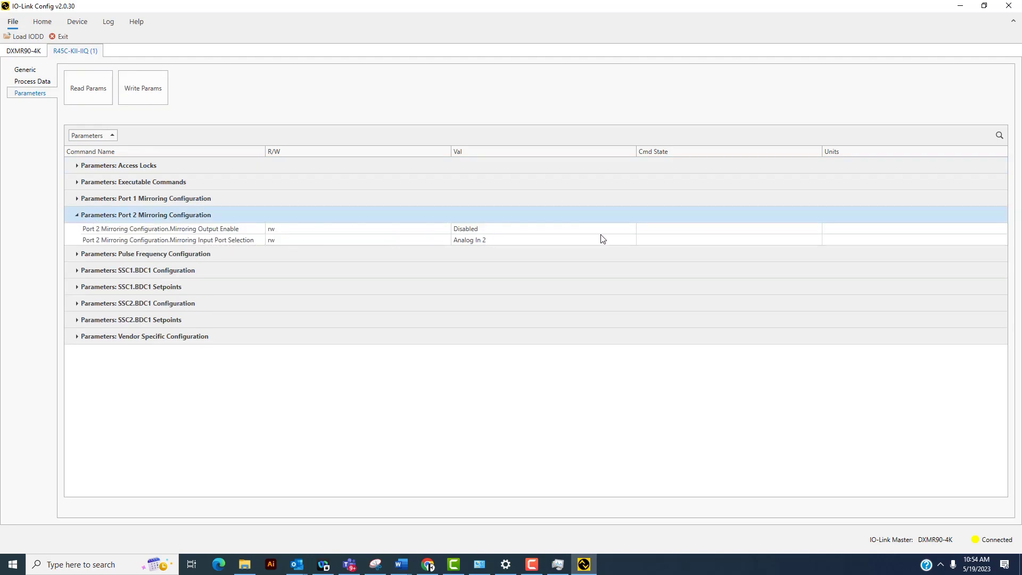
pyautogui.click(628, 228)
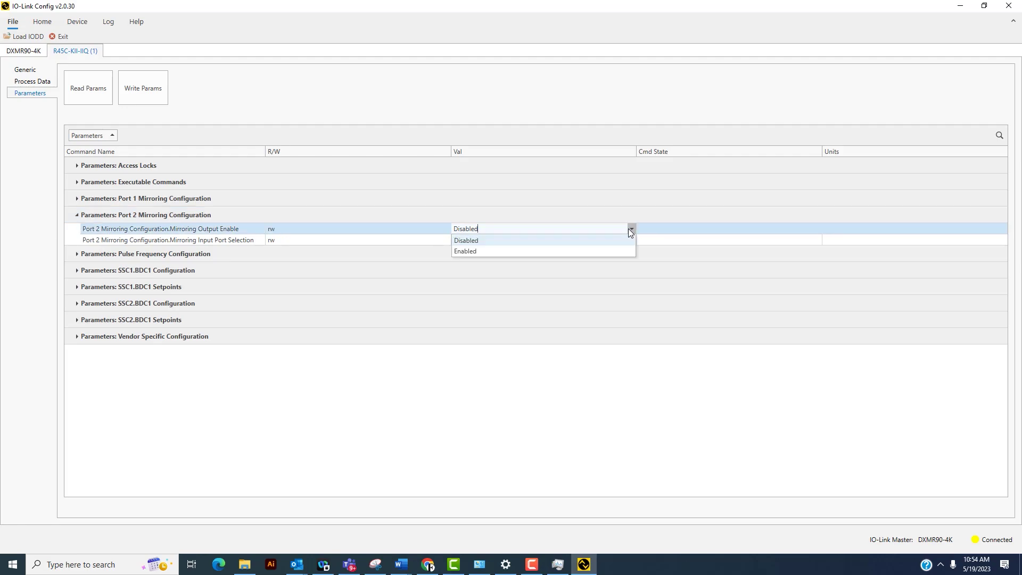
pyautogui.click(555, 251)
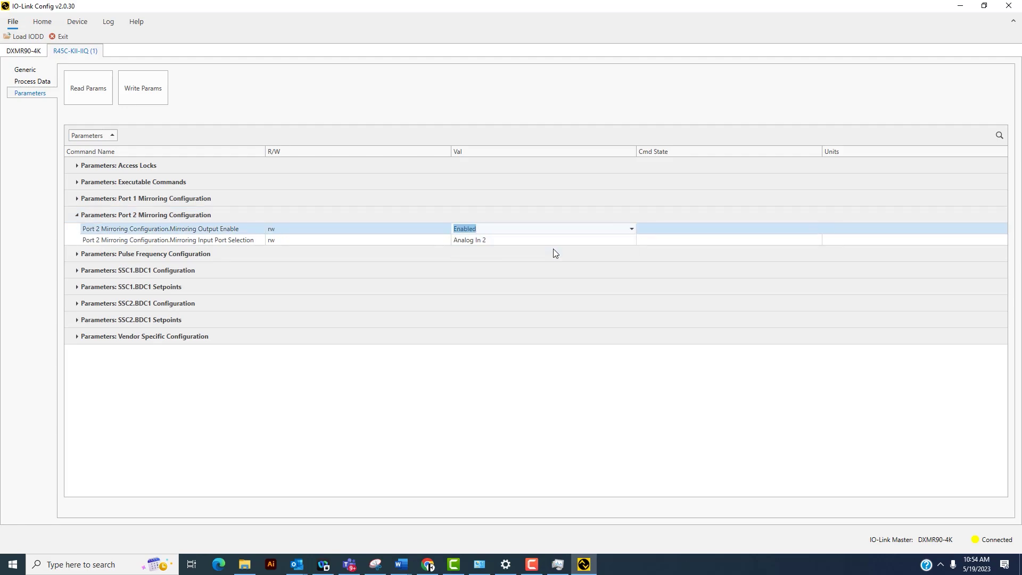
pyautogui.click(630, 241)
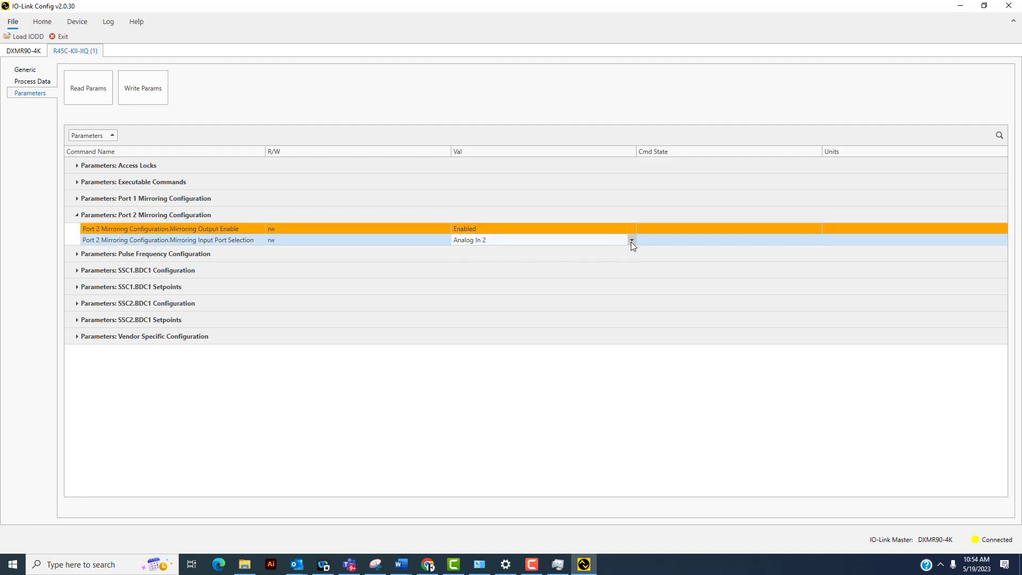
pyautogui.click(631, 241)
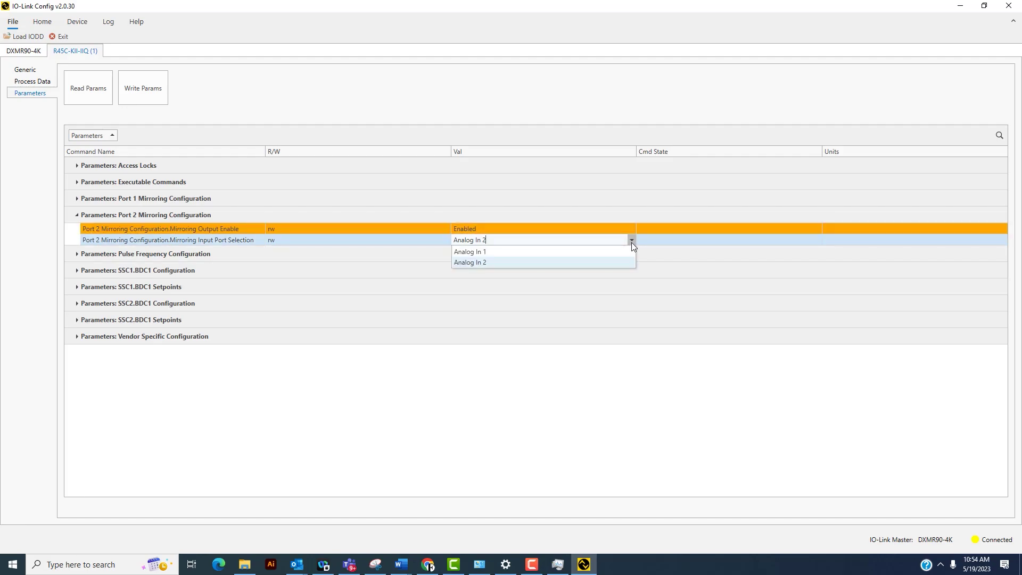
pyautogui.click(587, 253)
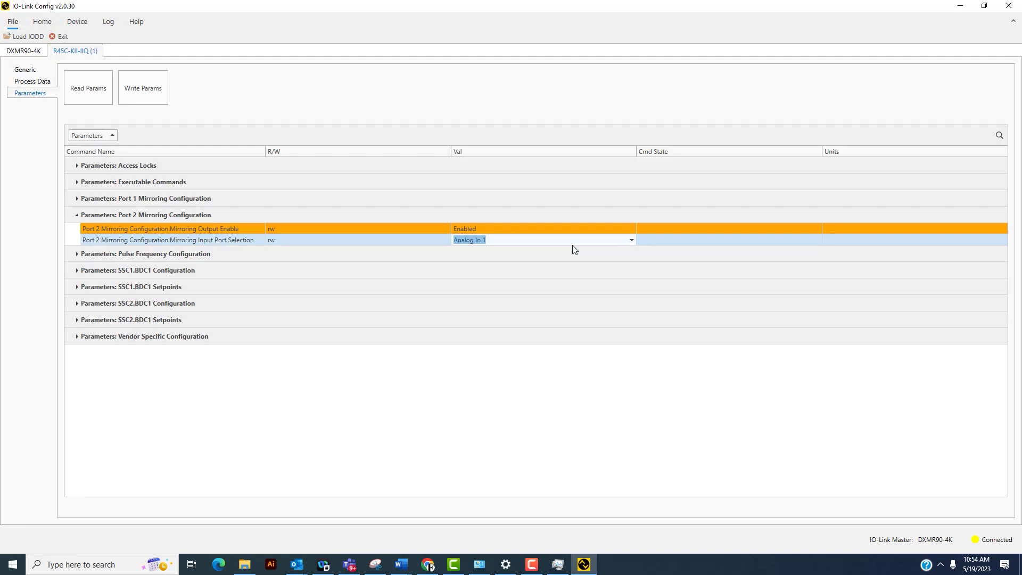
# Set the Secondary Output Function in the Vendor Specific Configuration to Pulse Frequency Modulation.
pyautogui.click(77, 336)
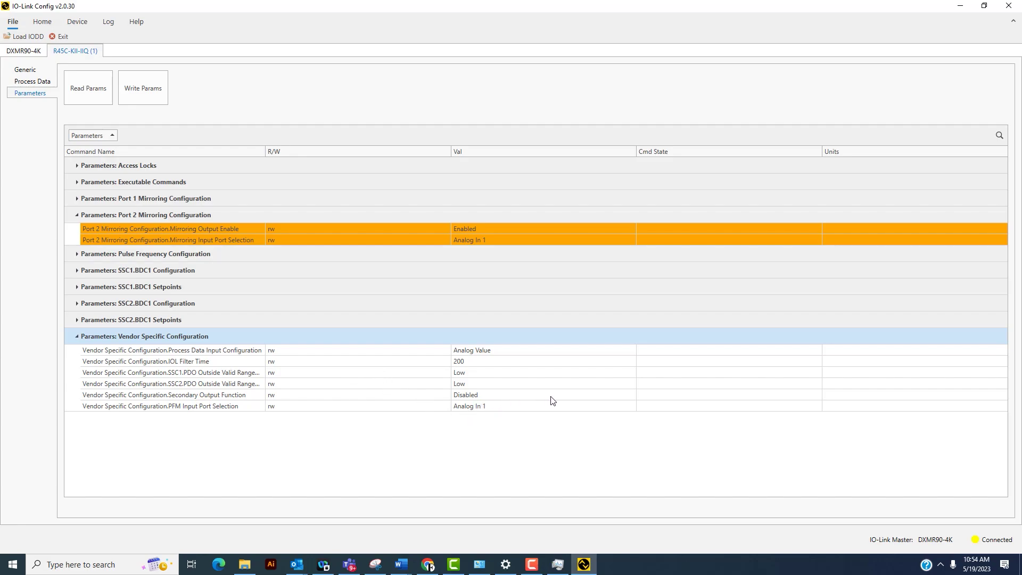
pyautogui.click(612, 399)
pyautogui.click(632, 395)
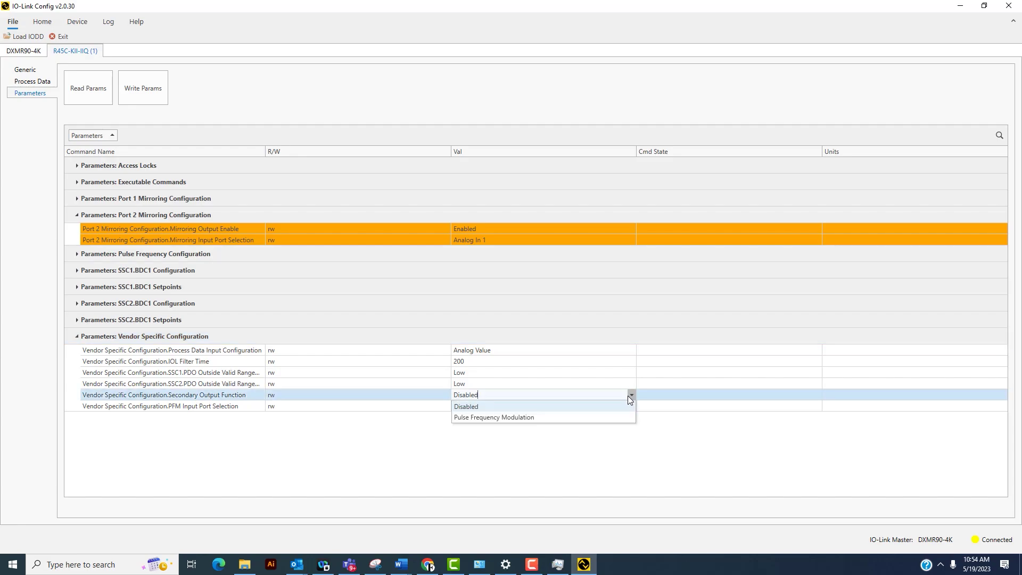
pyautogui.click(486, 418)
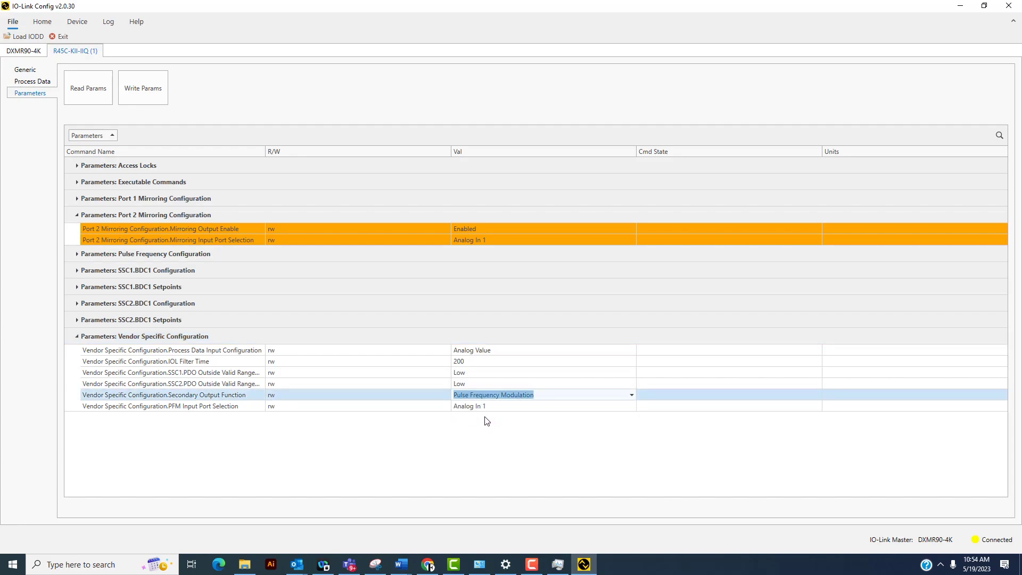